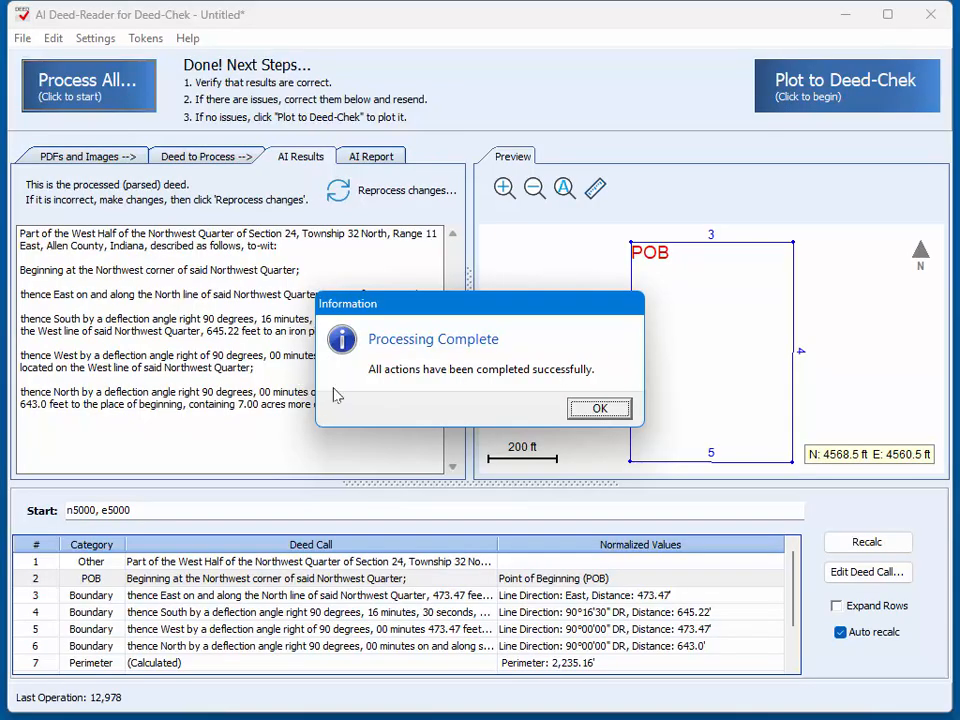
Step: Dismiss the completion notice and open the scanned deed scan0005.tif in the image editor
click(599, 410)
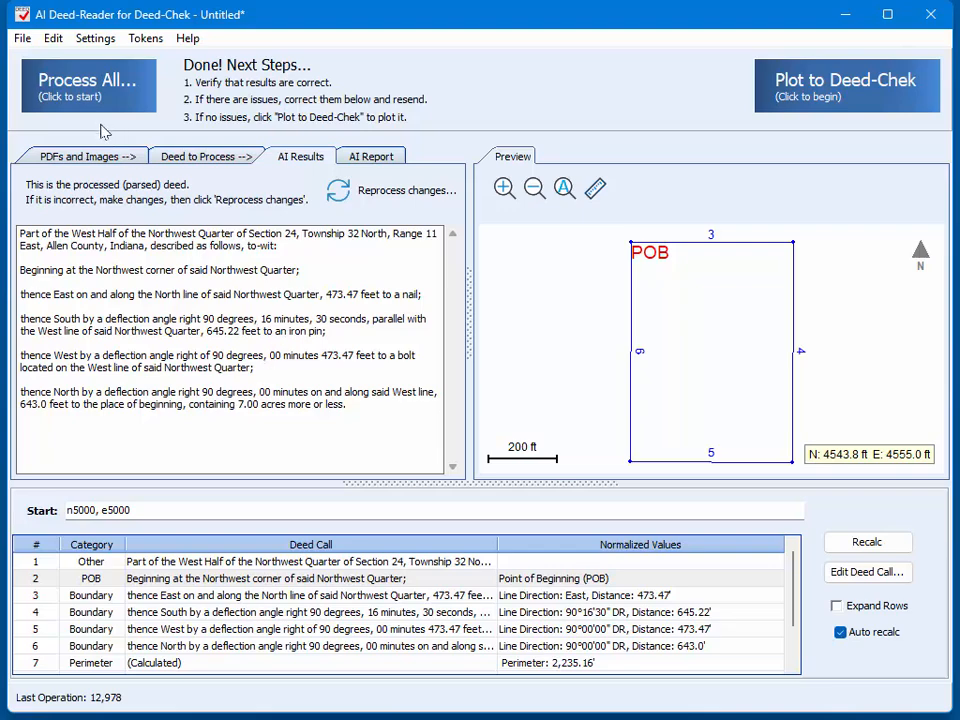
click(88, 156)
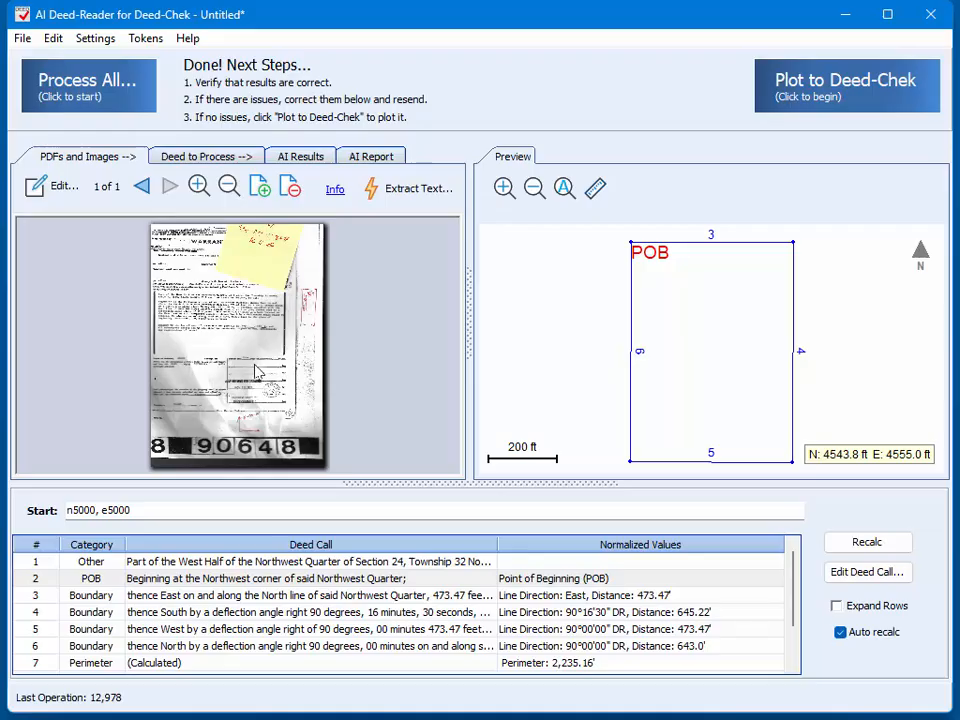
click(50, 192)
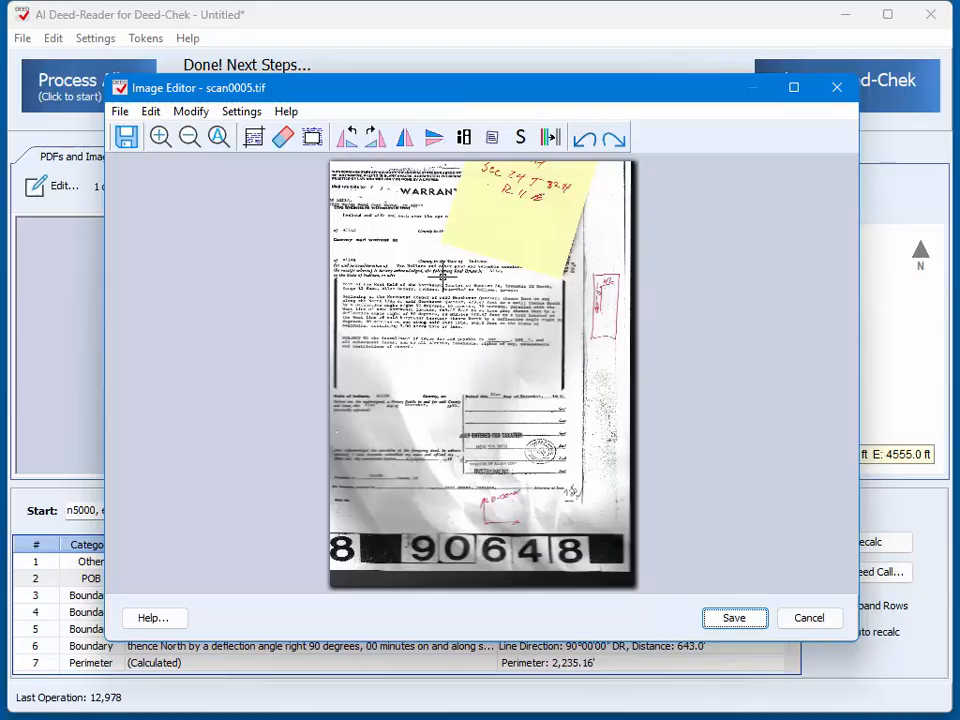
scroll(481, 237, up, 3)
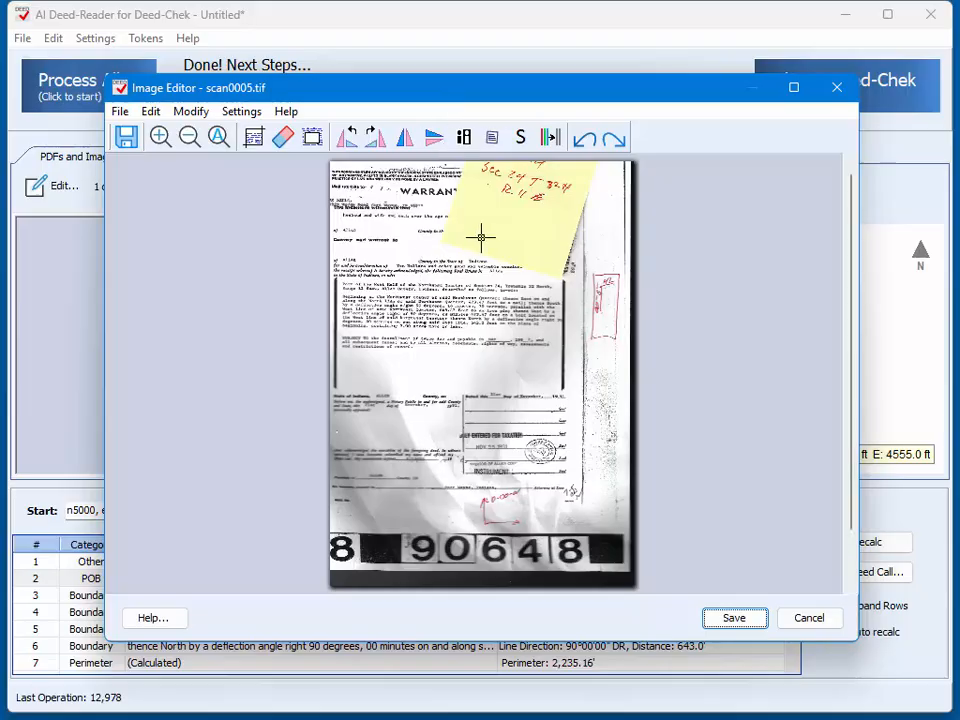
scroll(414, 205, up, 4)
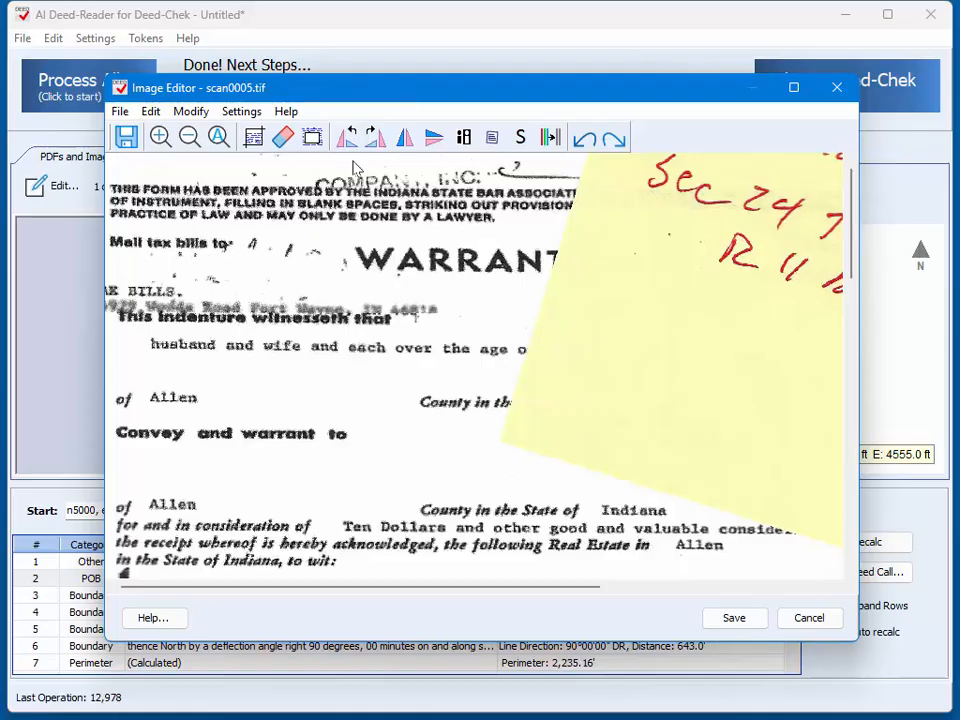
Step: Erase strokes across the deed's heading, then wipe part of the form-approval text with the eraser size set to 50
click(283, 137)
mouse_move(296, 188)
mouse_down()
mouse_move(407, 217)
mouse_move(554, 230)
mouse_move(689, 225)
mouse_move(388, 269)
mouse_move(366, 261)
mouse_move(458, 265)
mouse_move(418, 265)
mouse_move(446, 271)
mouse_up()
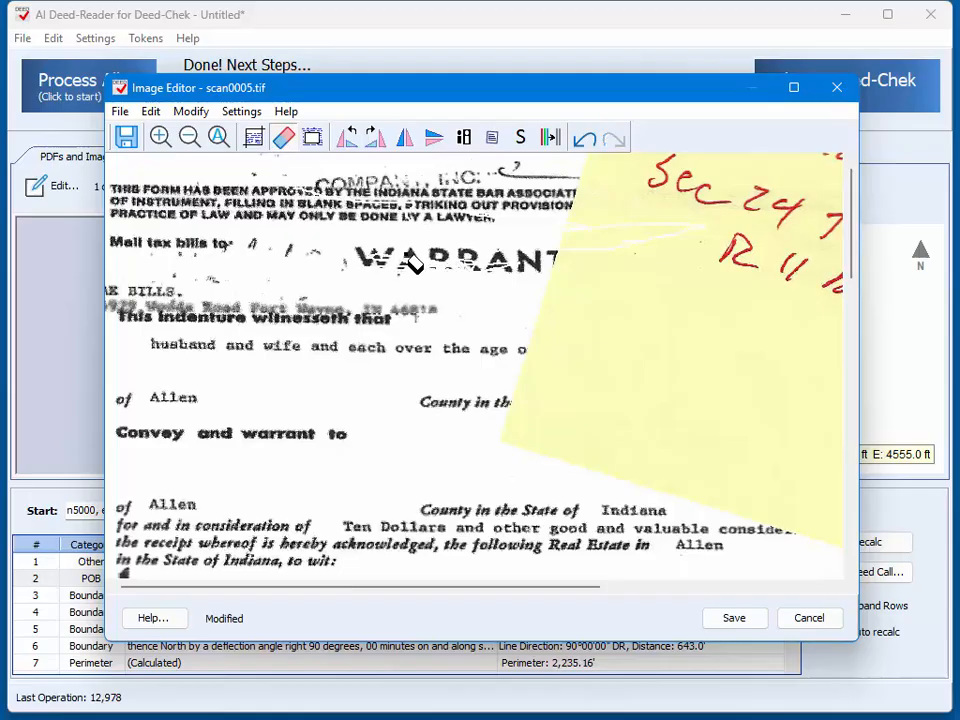
click(243, 111)
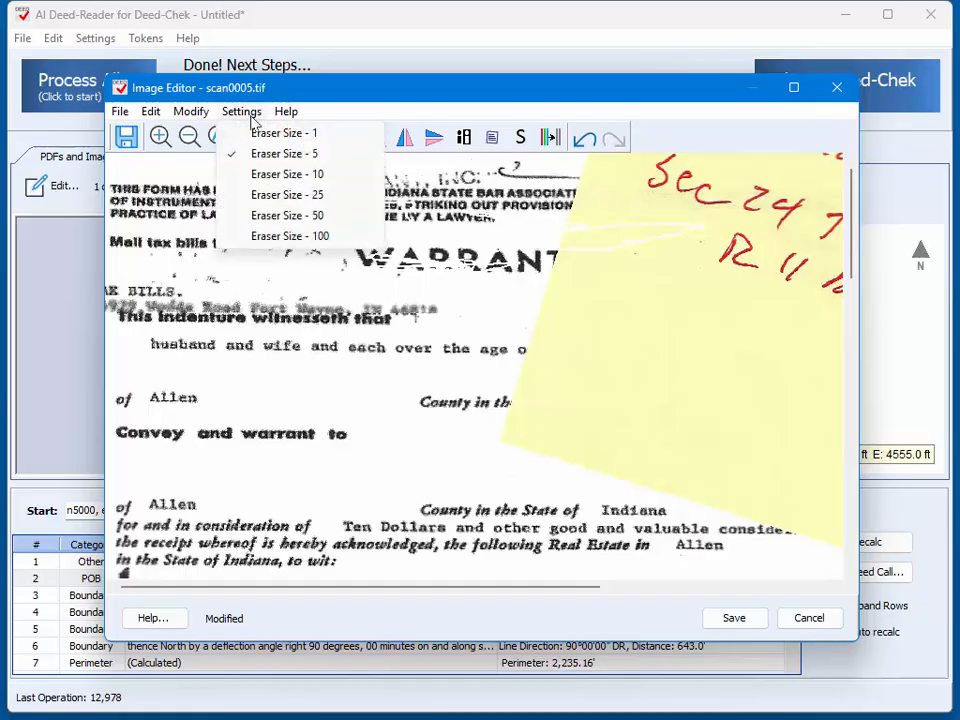
click(282, 215)
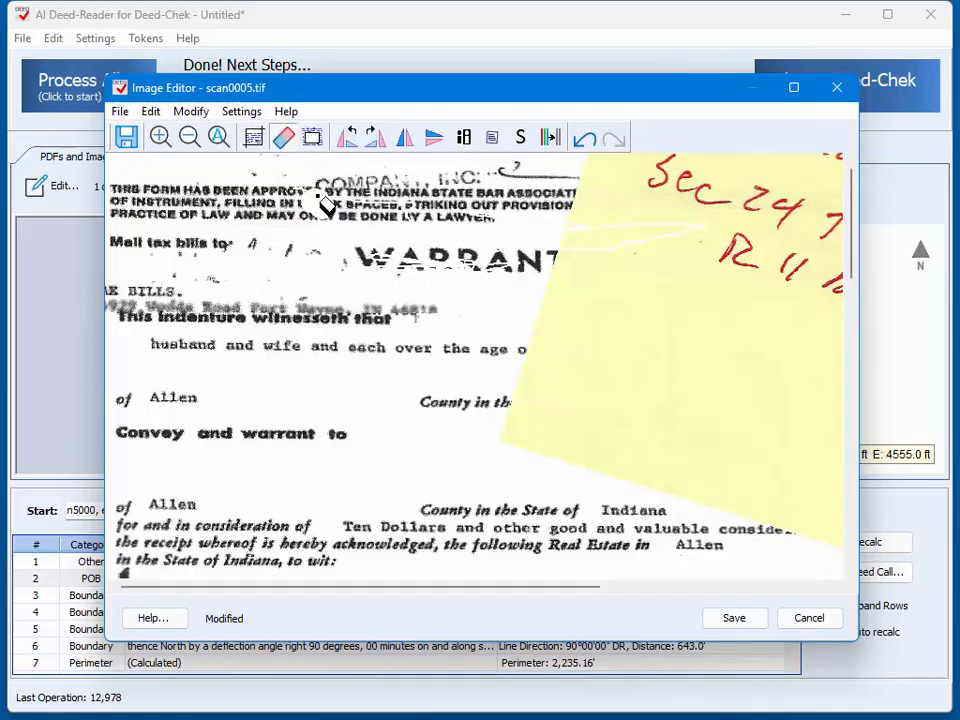
drag(325, 205, 405, 208)
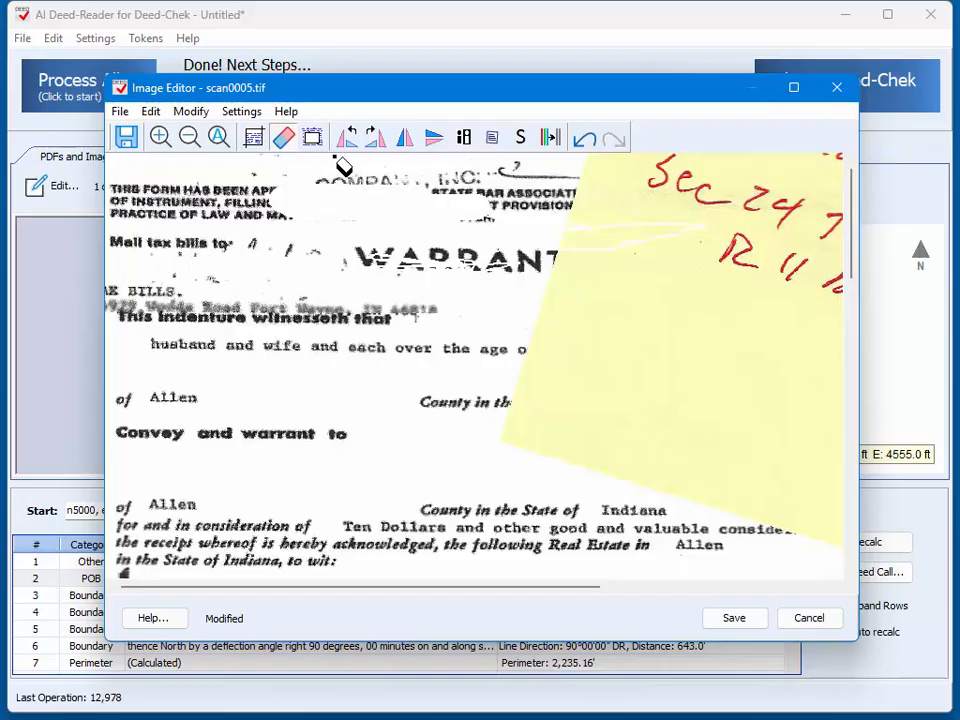
Step: Blank out three rectangular areas of the deed's upper part, covering the tax-bill text, the indenture wording and part of the yellow note
click(314, 139)
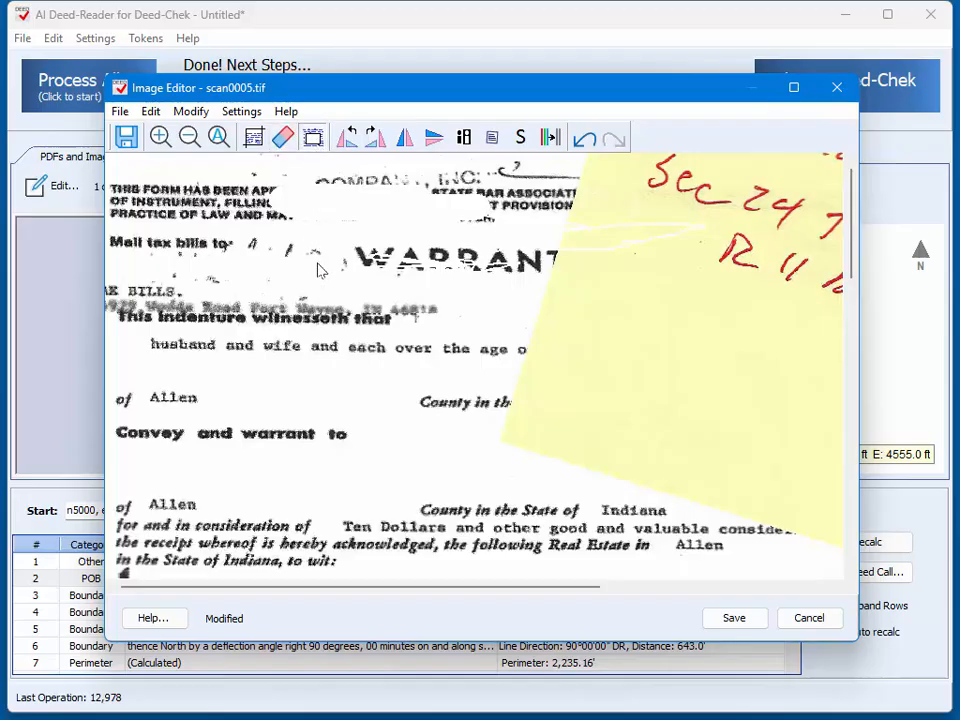
mouse_move(193, 196)
mouse_down()
mouse_move(245, 245)
mouse_move(273, 255)
mouse_up()
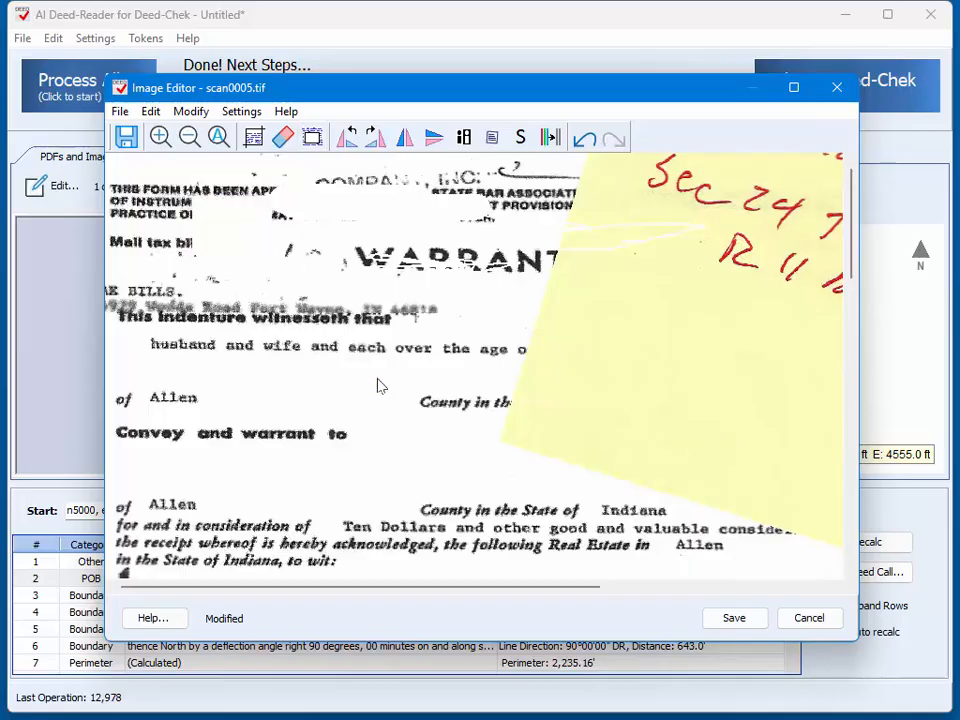
click(313, 138)
drag(264, 272, 319, 350)
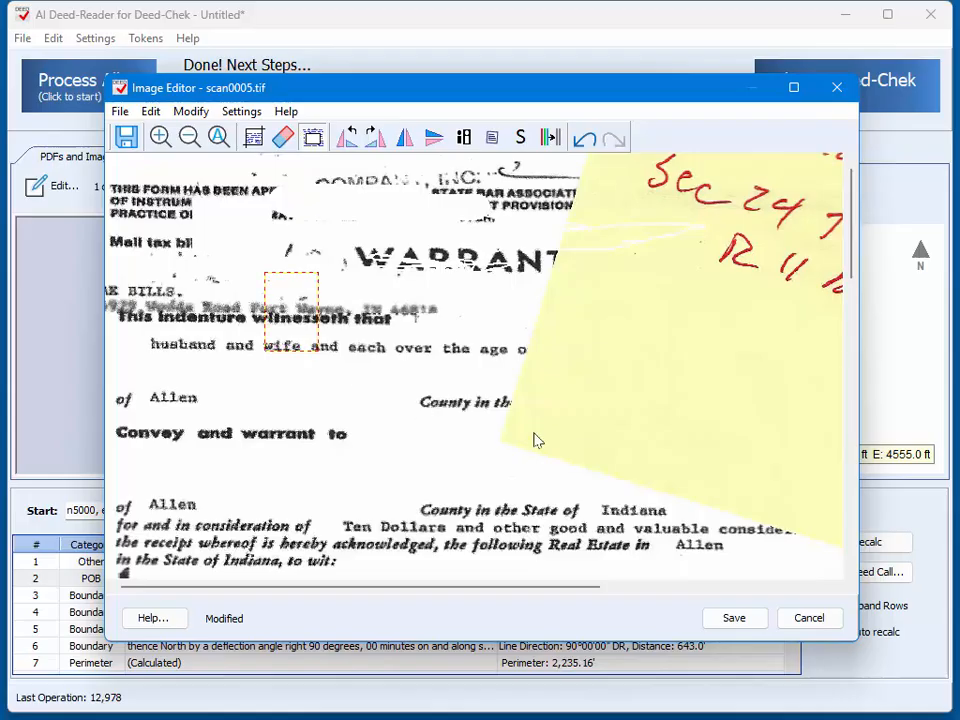
drag(535, 440, 699, 444)
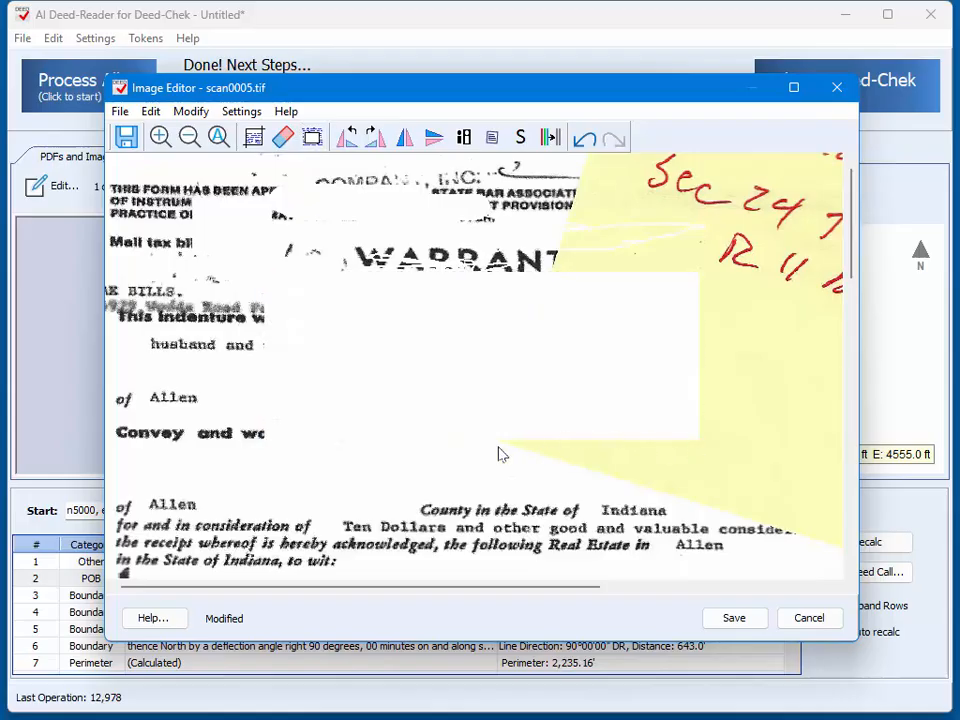
click(313, 138)
drag(234, 344, 687, 513)
Step: Crop the scan to the paragraph from "Beginning at the Northwest corner" to "7.00 acres more or less" and save the image
scroll(465, 398, down, 1)
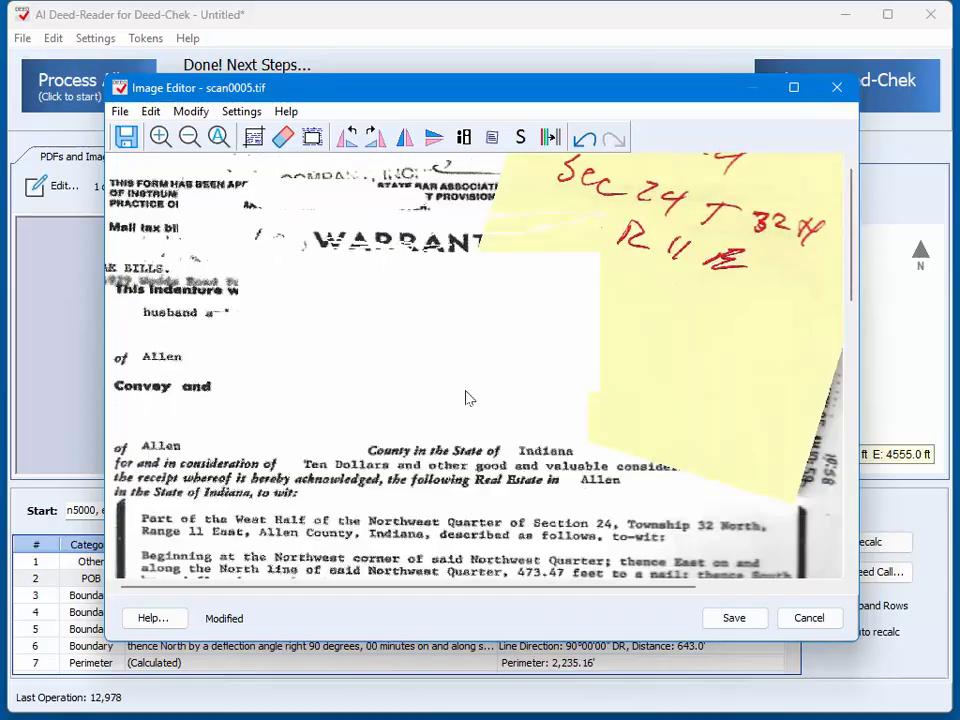
scroll(465, 398, down, 1)
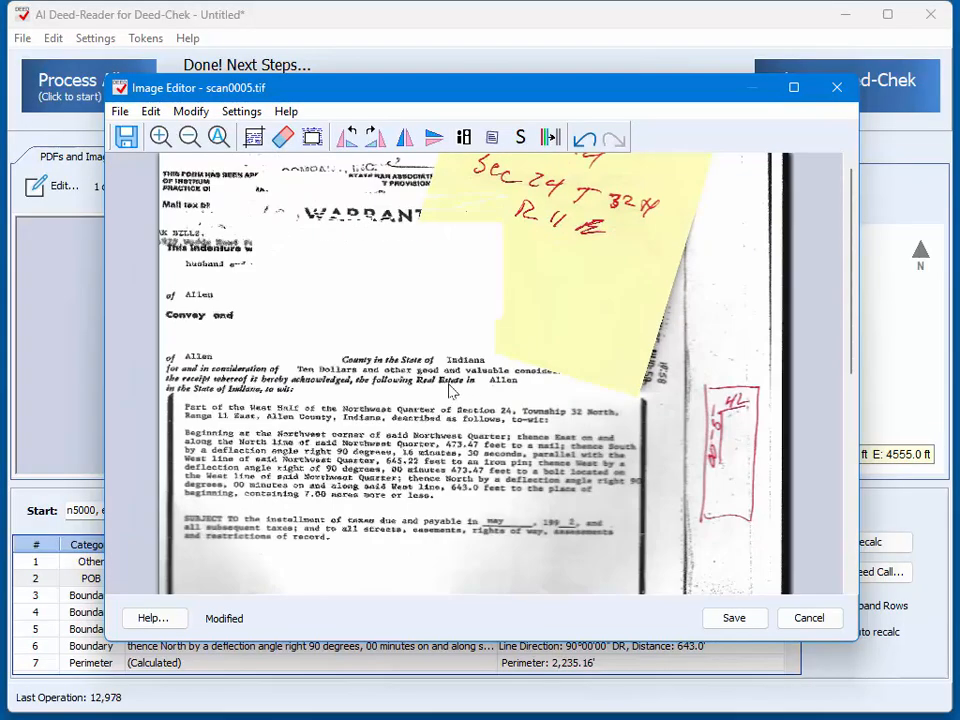
scroll(340, 385, down, 1)
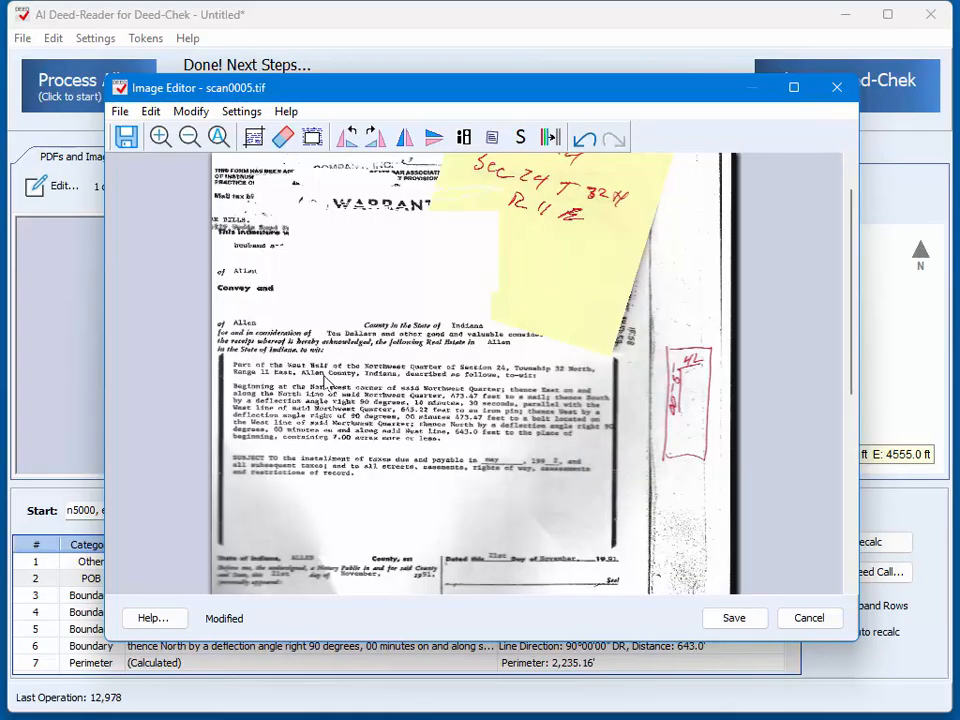
scroll(321, 378, up, 1)
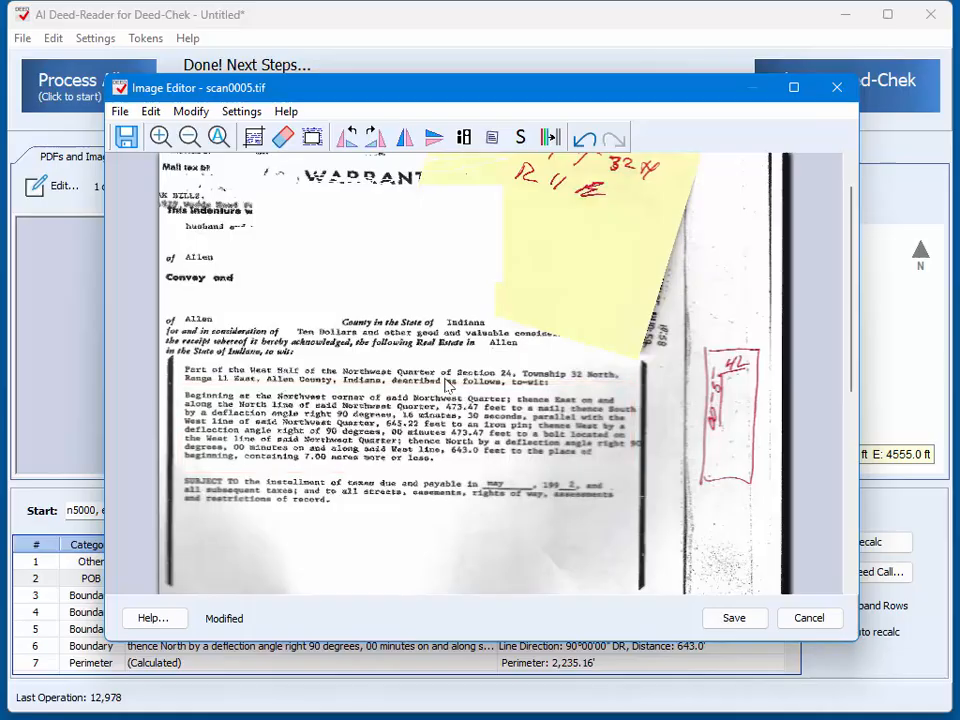
click(254, 139)
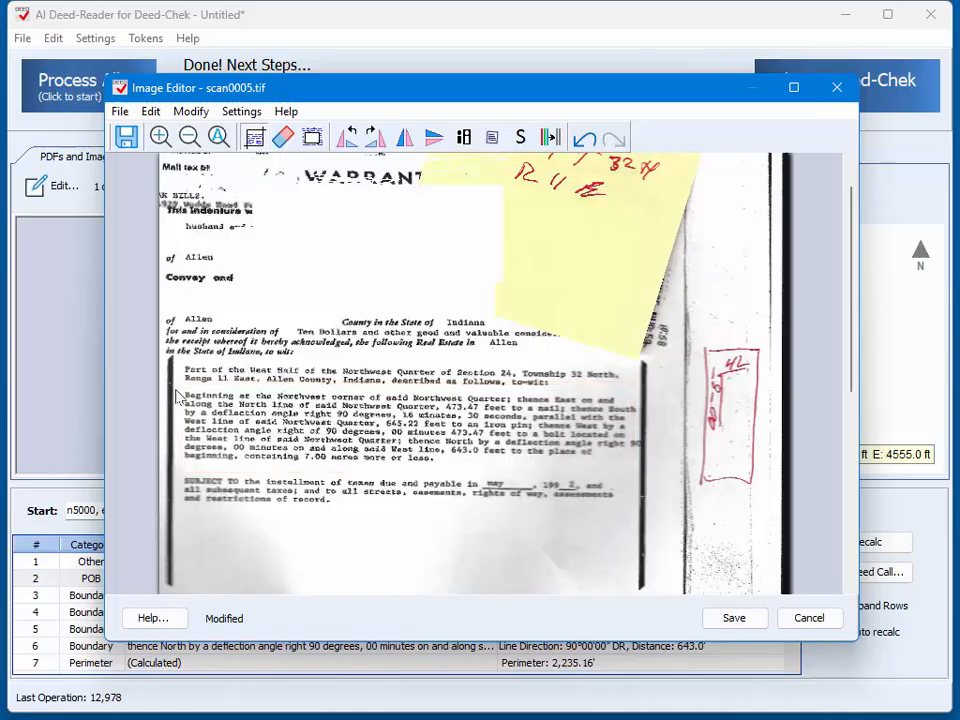
drag(177, 389, 640, 473)
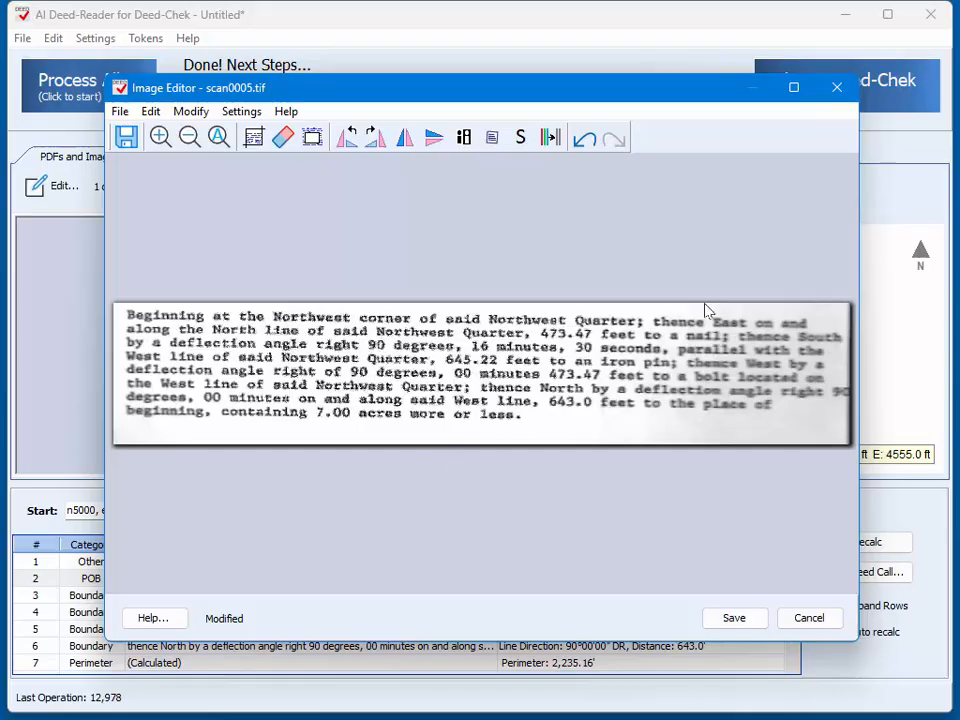
click(126, 140)
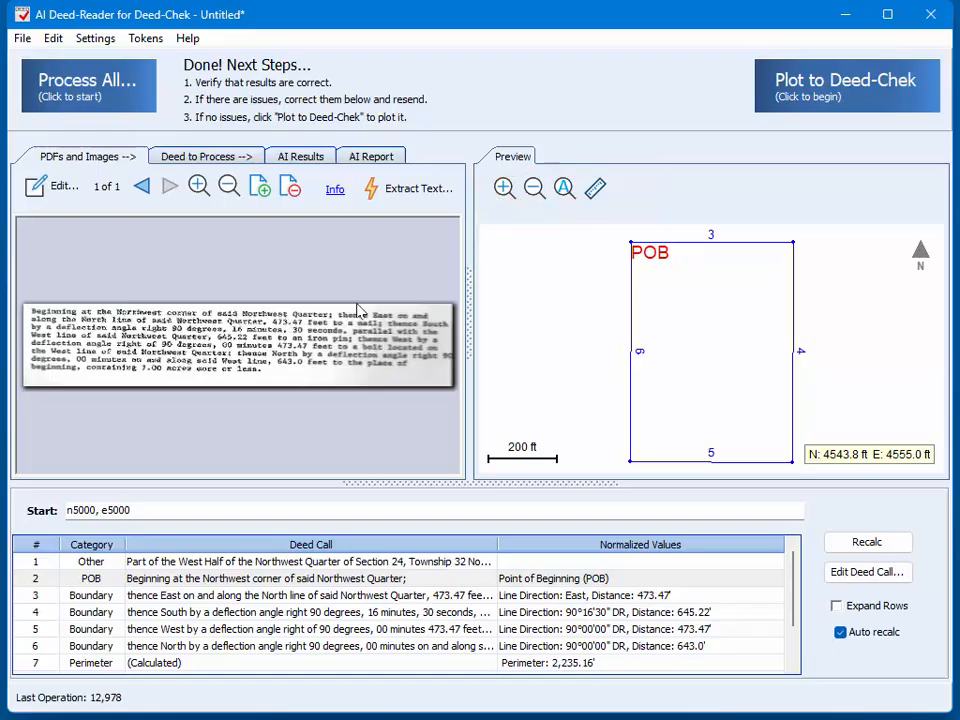
Step: Re-extract the text from the cropped deed image, confirming the resend to AI, and process the extracted text
click(406, 190)
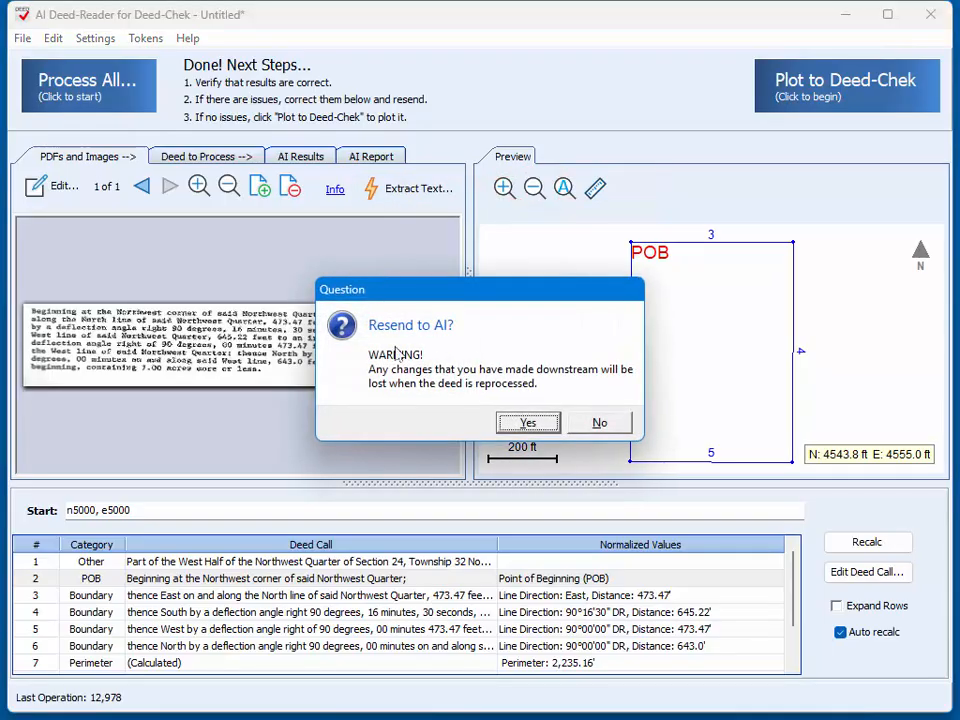
click(529, 424)
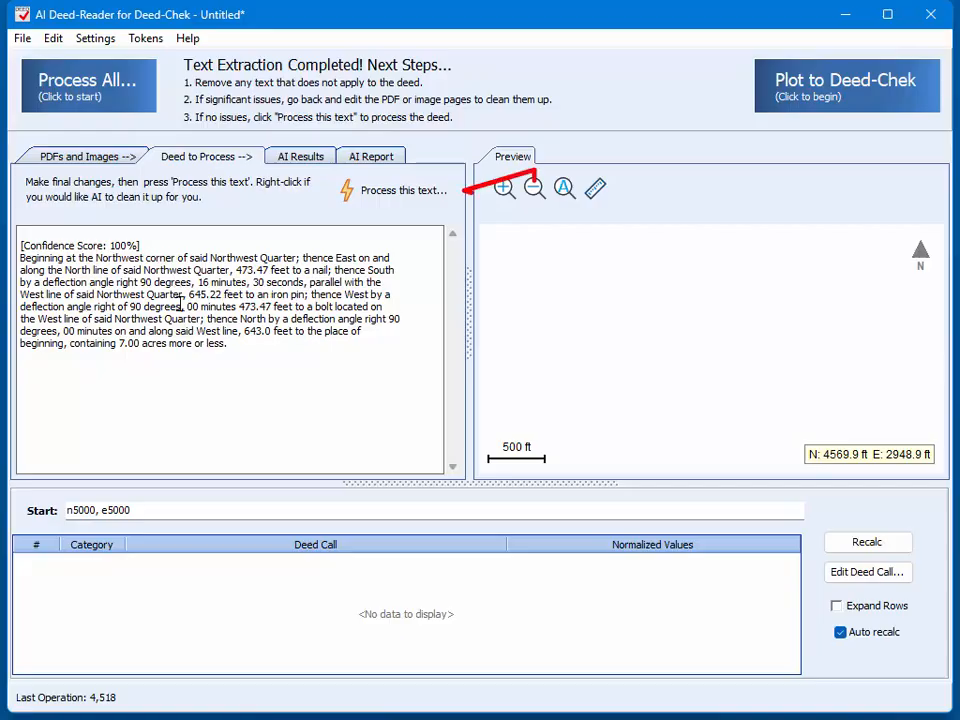
click(399, 193)
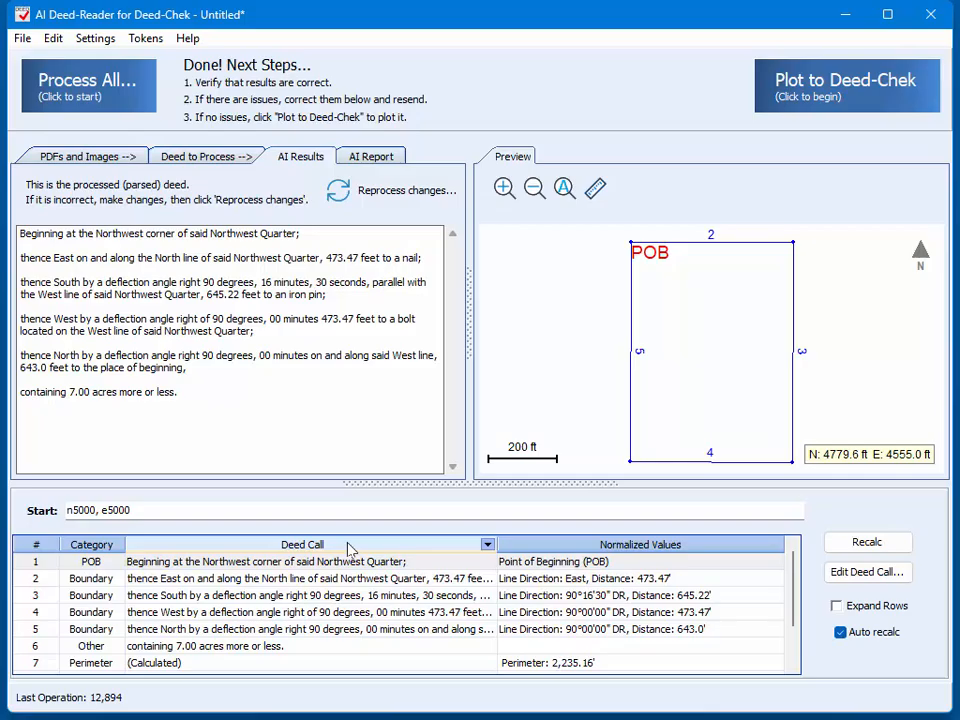
Step: Review the line properties of deed call 3, checking its direction and distance, and close them without changes
double_click(281, 597)
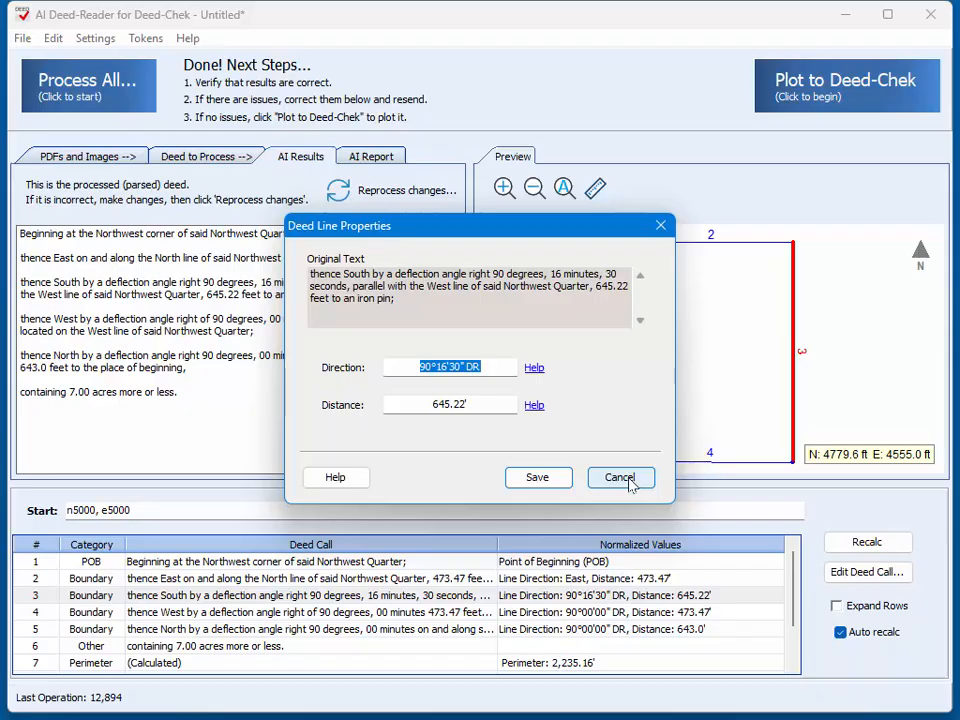
click(621, 478)
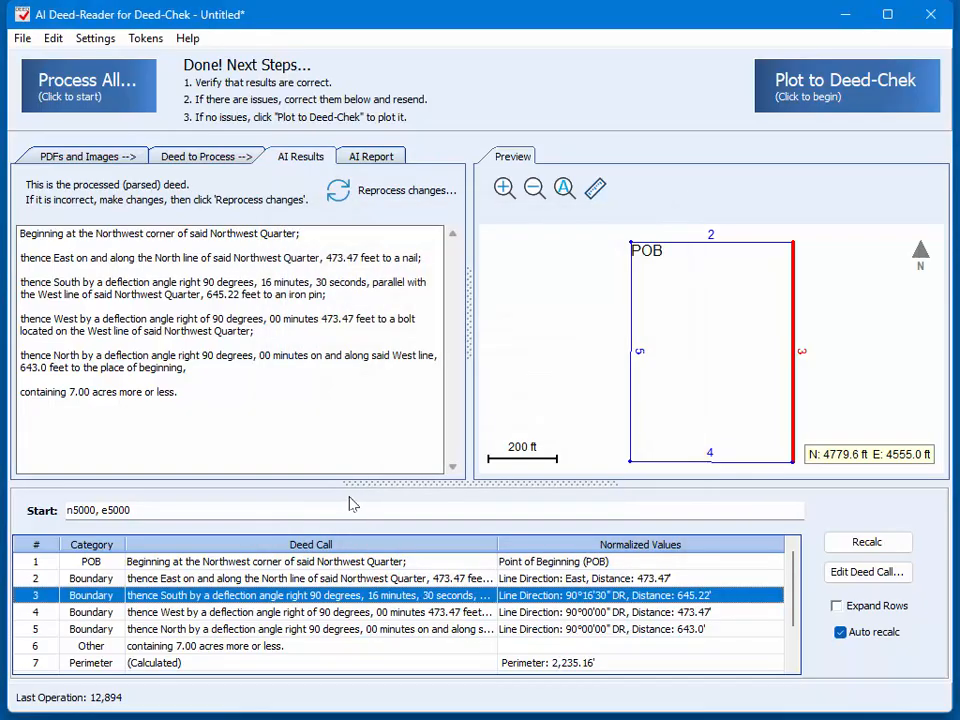
Step: Reopen the cropped deed image for editing and rotate it clockwise four times through a full turn
click(62, 157)
click(62, 188)
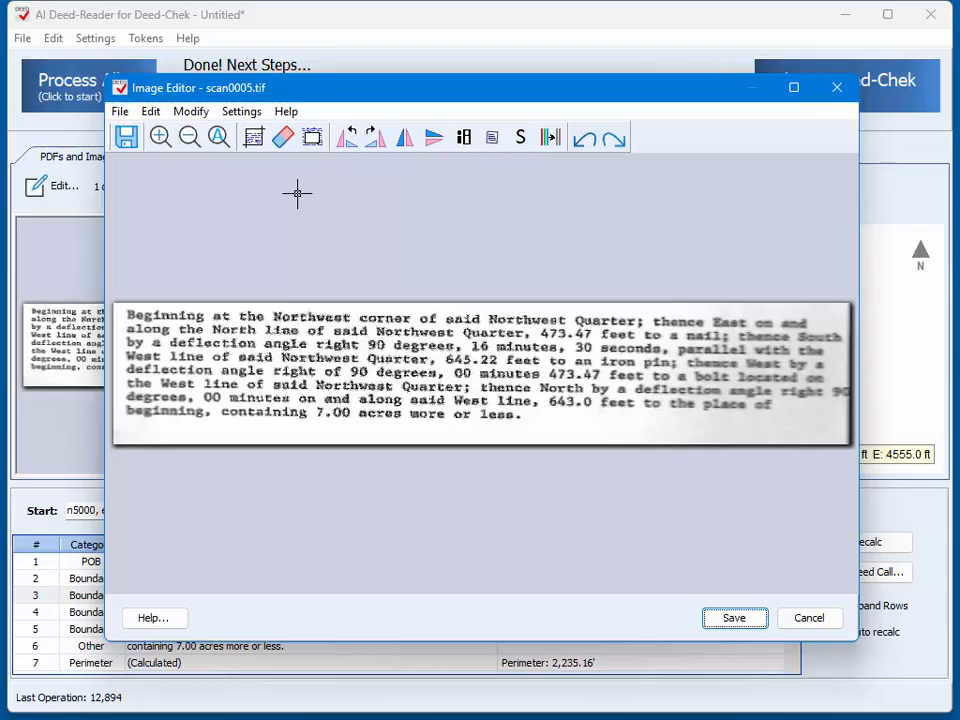
click(375, 150)
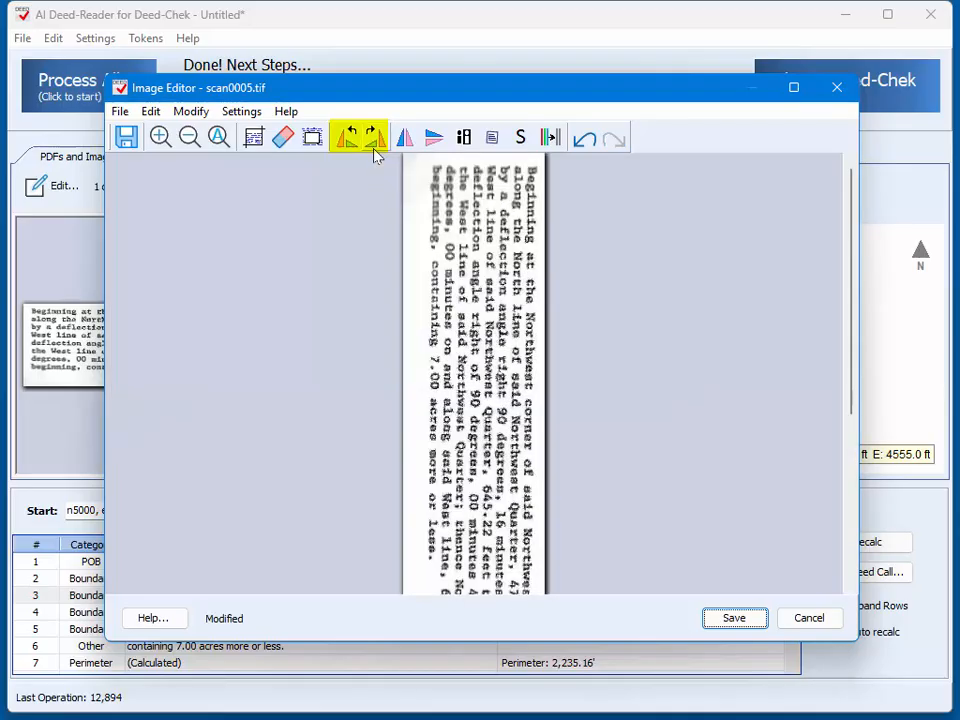
click(377, 148)
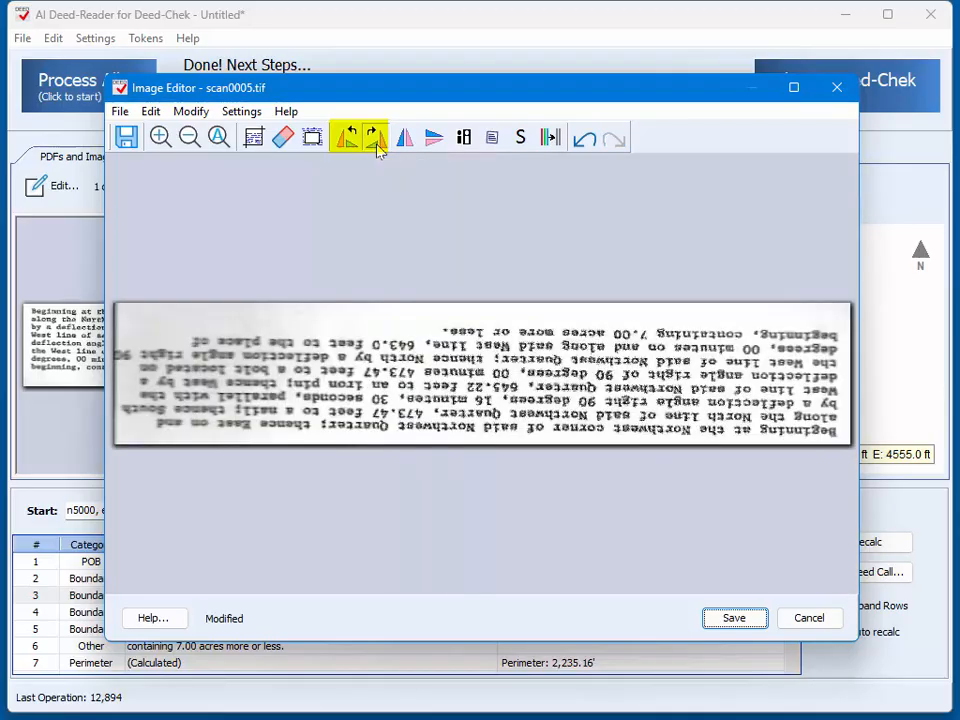
click(376, 146)
click(376, 146)
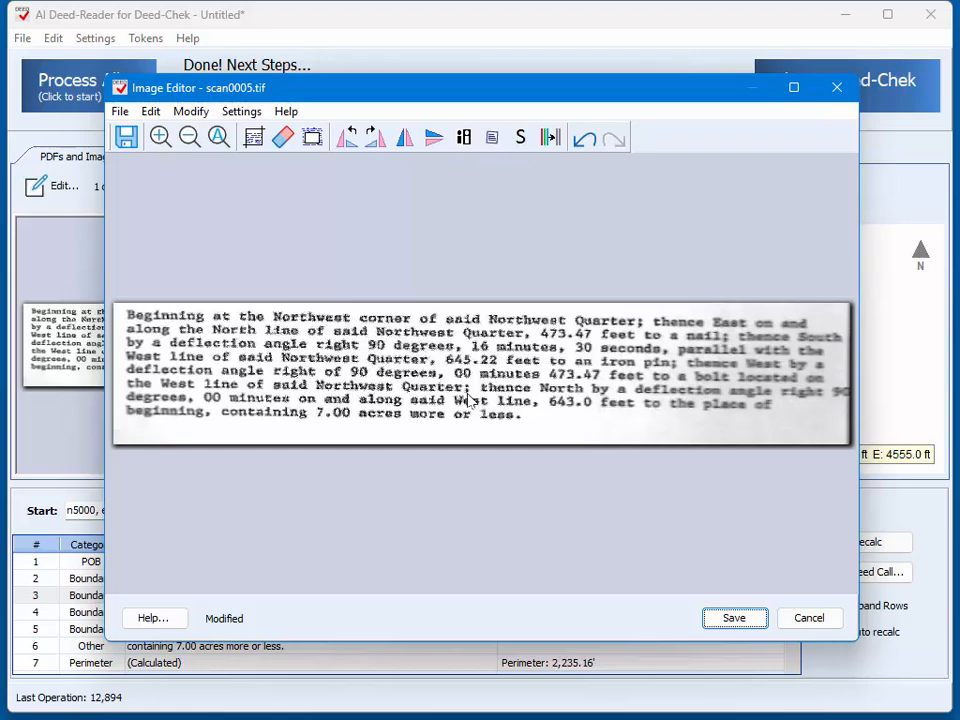
Step: Flip the deed image horizontally and vertically, then flip it back in both directions
click(404, 140)
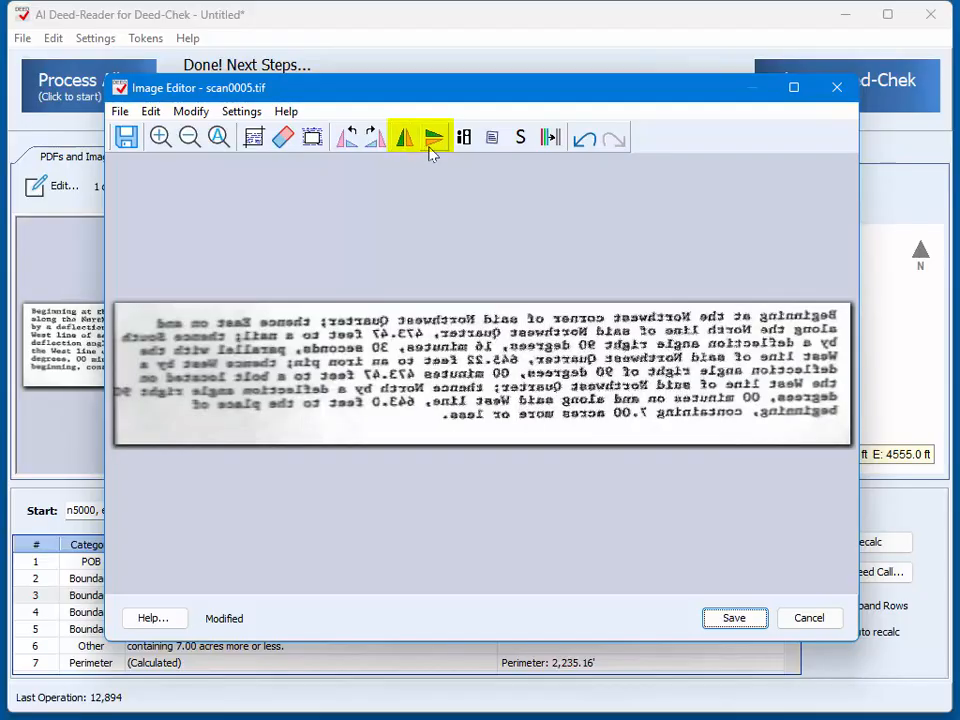
click(432, 146)
click(432, 146)
click(408, 146)
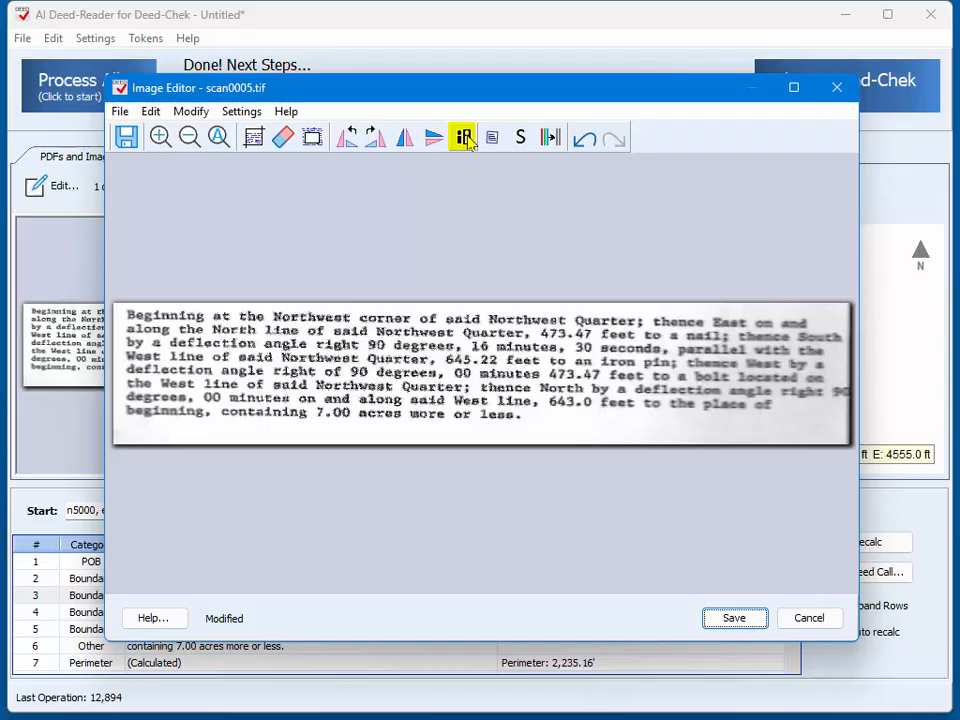
Step: Invert the deed image's colours and revert them, doing this twice
click(464, 138)
click(465, 138)
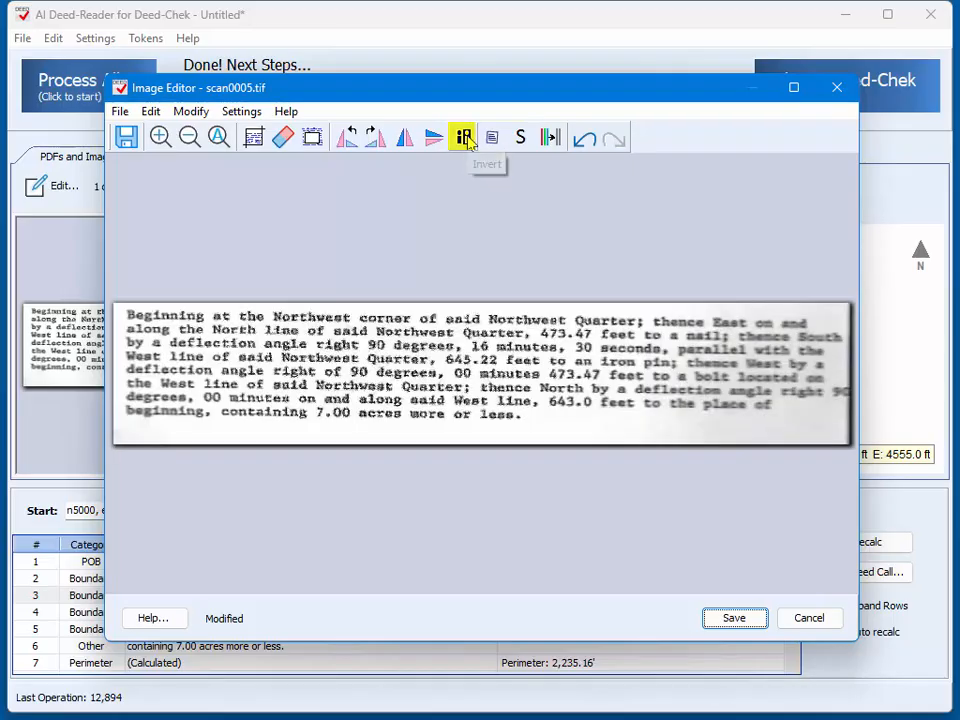
click(465, 138)
click(465, 139)
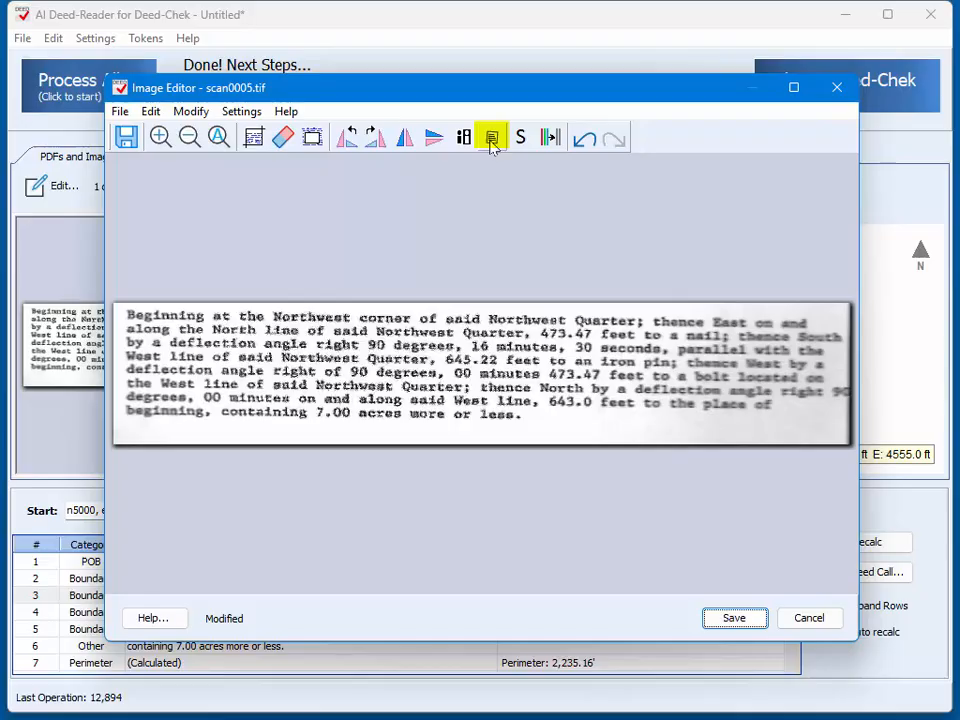
Step: Try deskewing the deed image, acknowledge the applied correction, and undo it
click(491, 141)
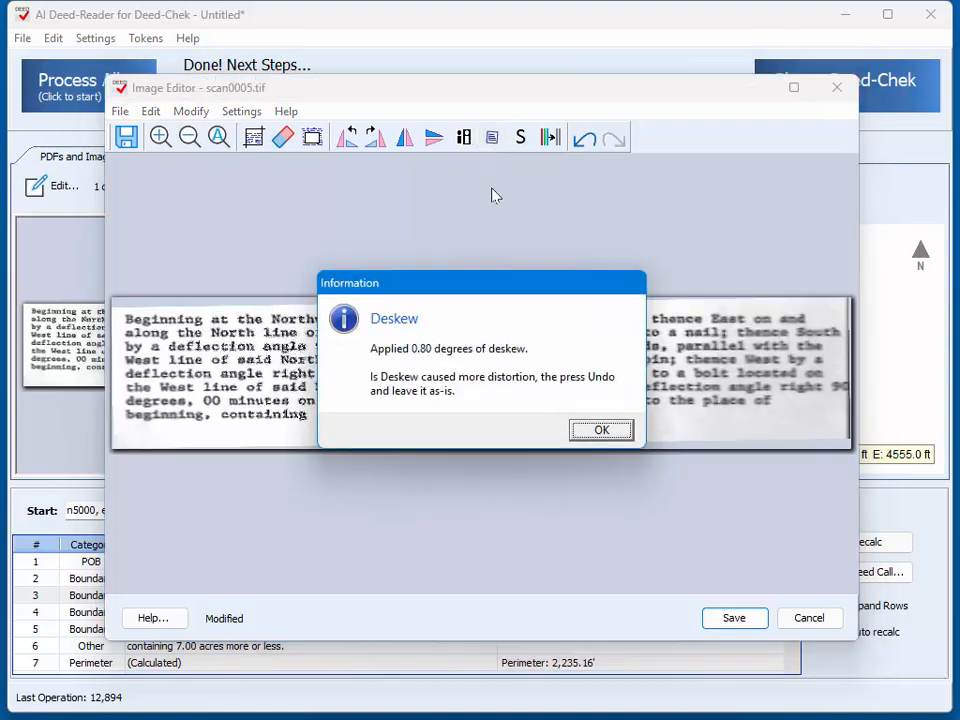
click(598, 431)
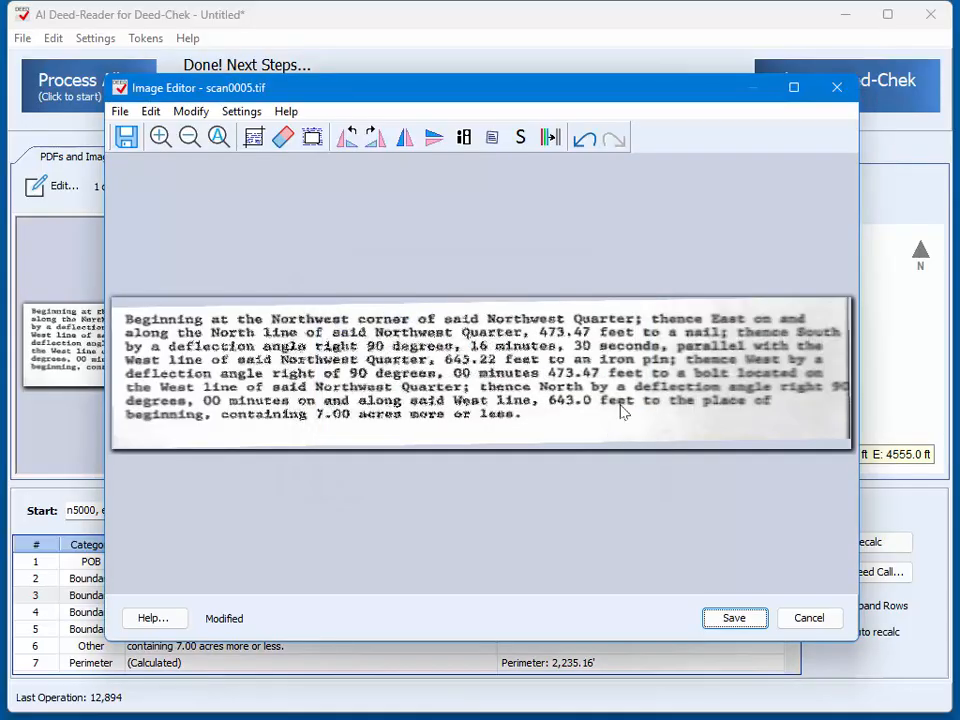
click(585, 141)
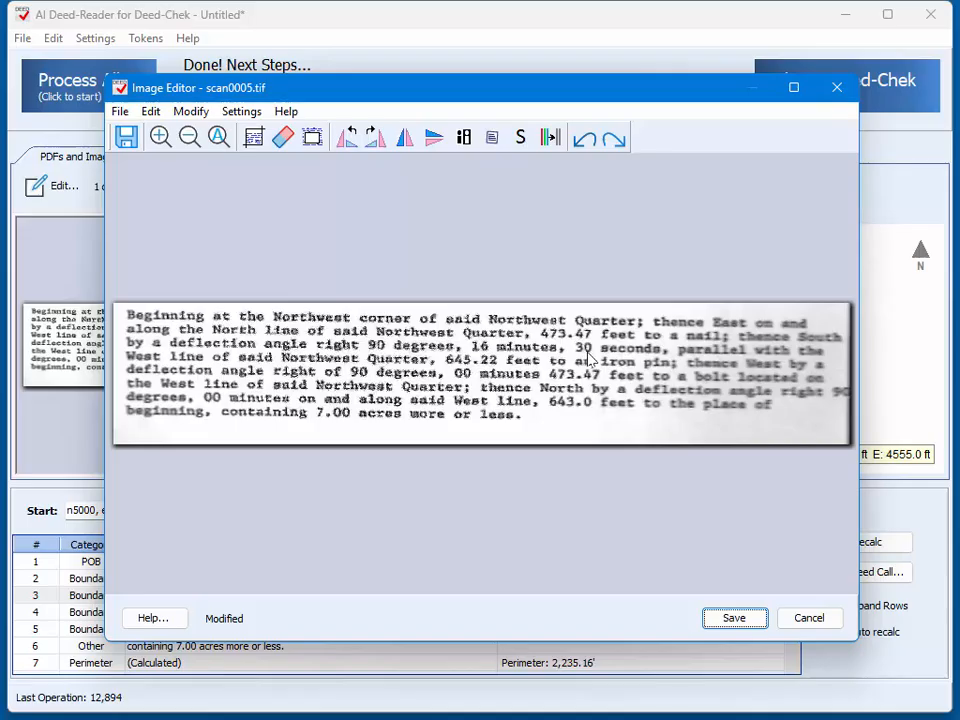
Step: Apply the S image correction to the cropped deed image
click(519, 140)
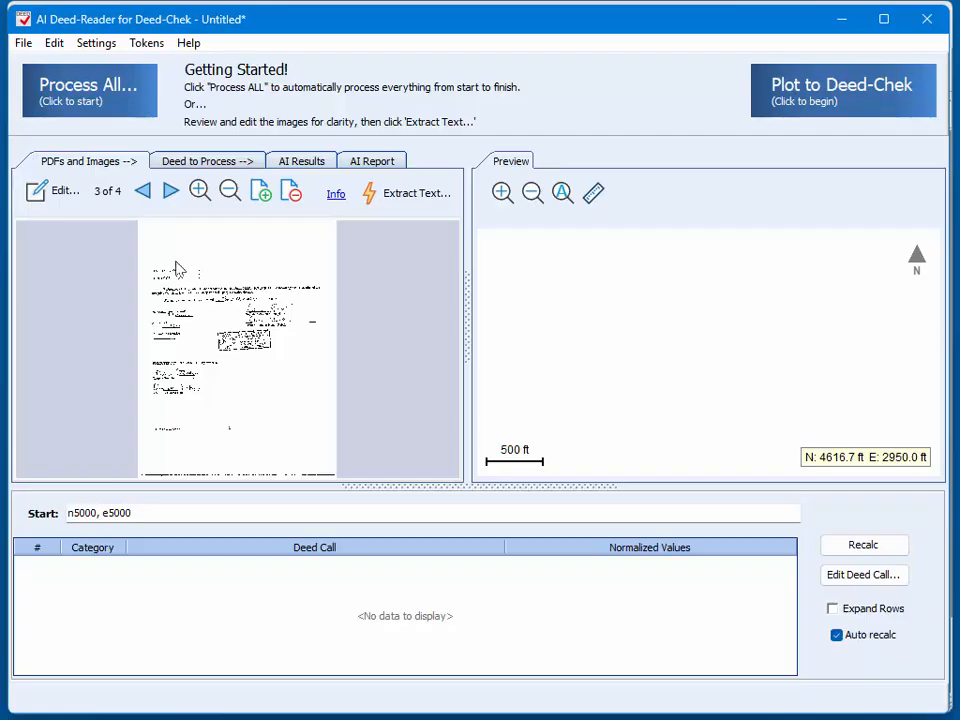
Step: Inspect the notary page, page 3 of the four-page deed, and delete it from the document
scroll(208, 276, up, 5)
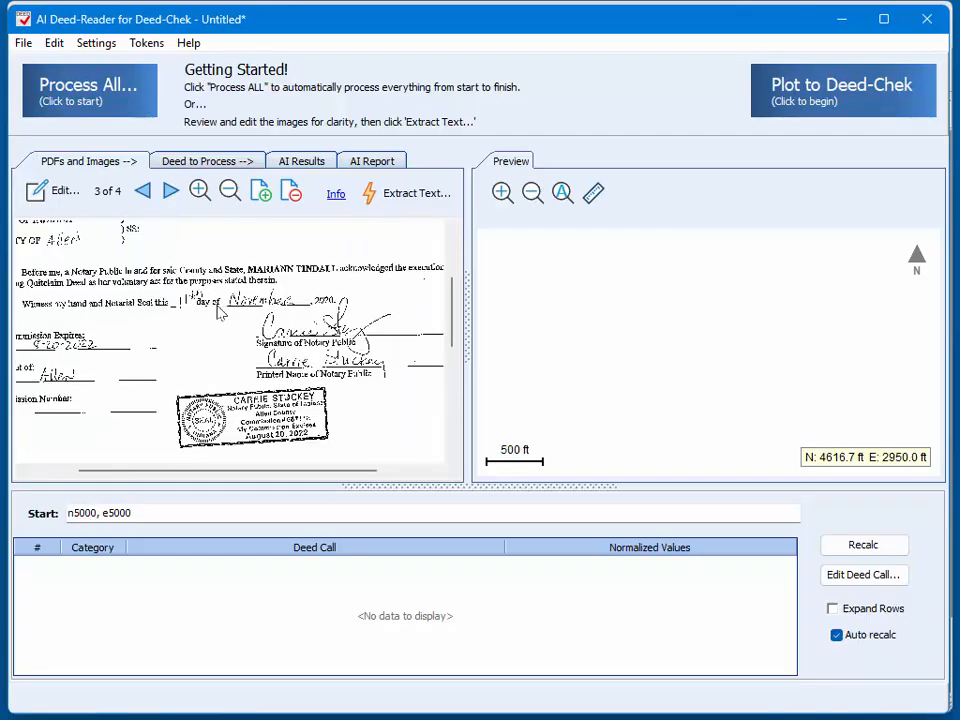
scroll(220, 313, down, 6)
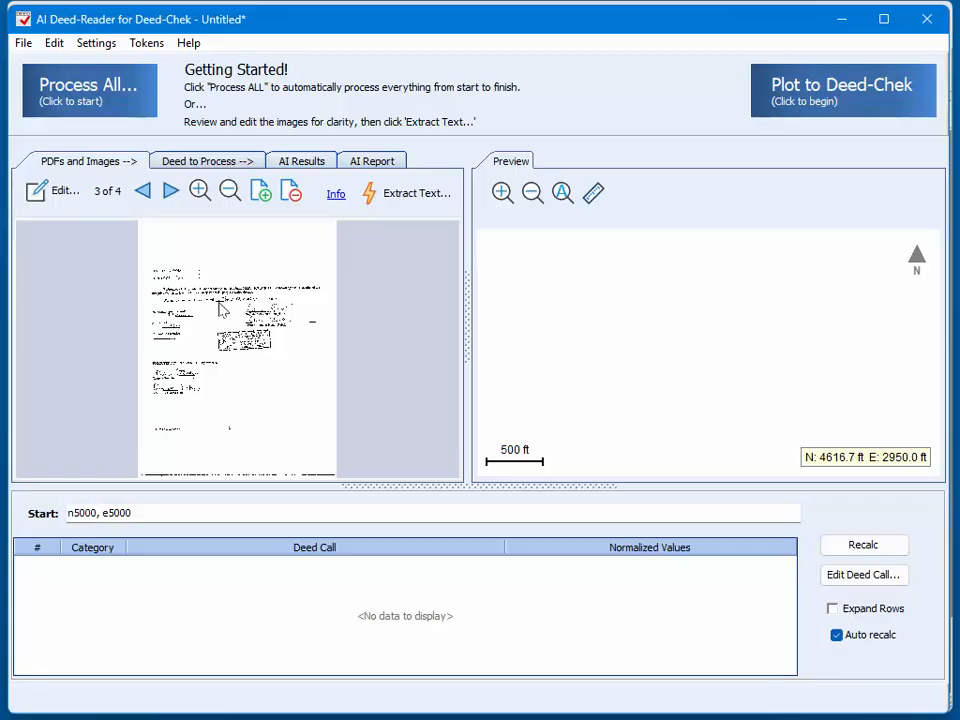
scroll(224, 320, up, 2)
scroll(226, 318, up, 1)
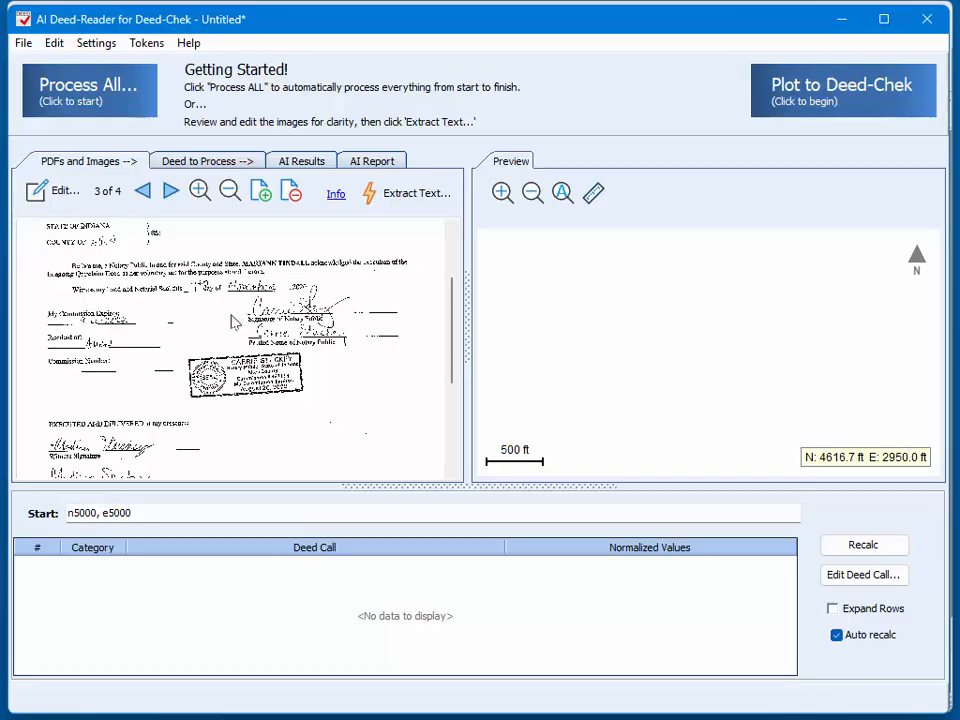
right_click(242, 340)
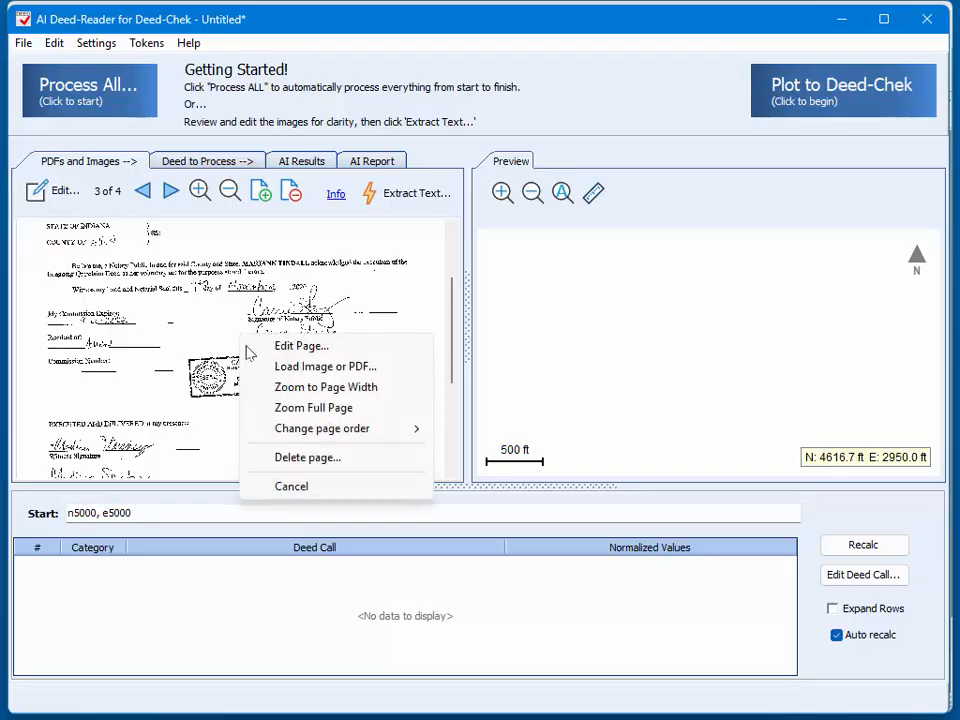
click(303, 465)
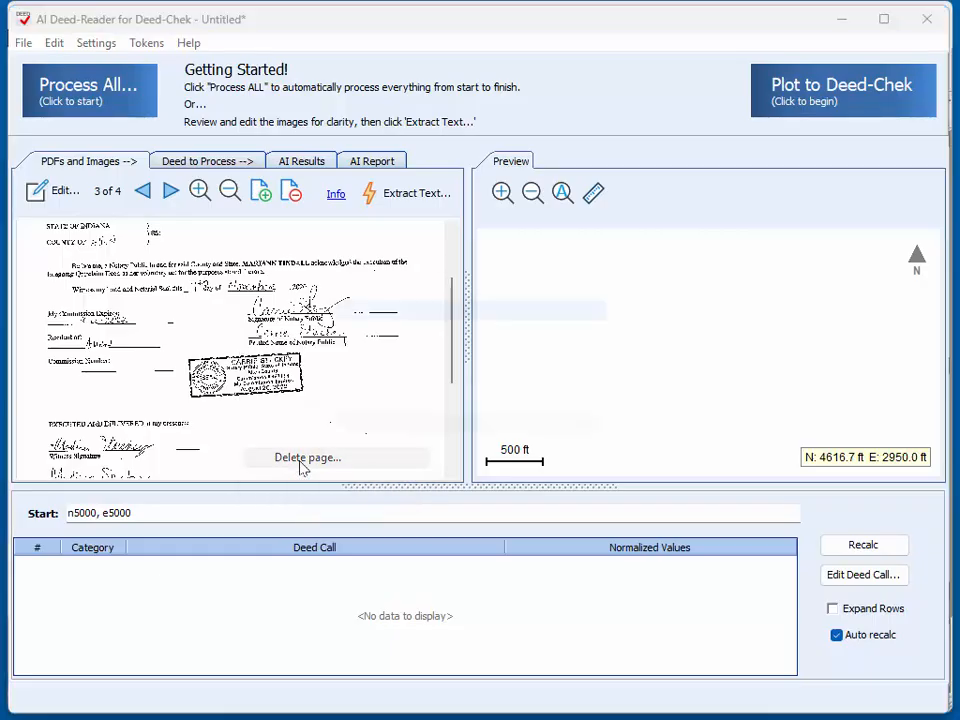
click(524, 418)
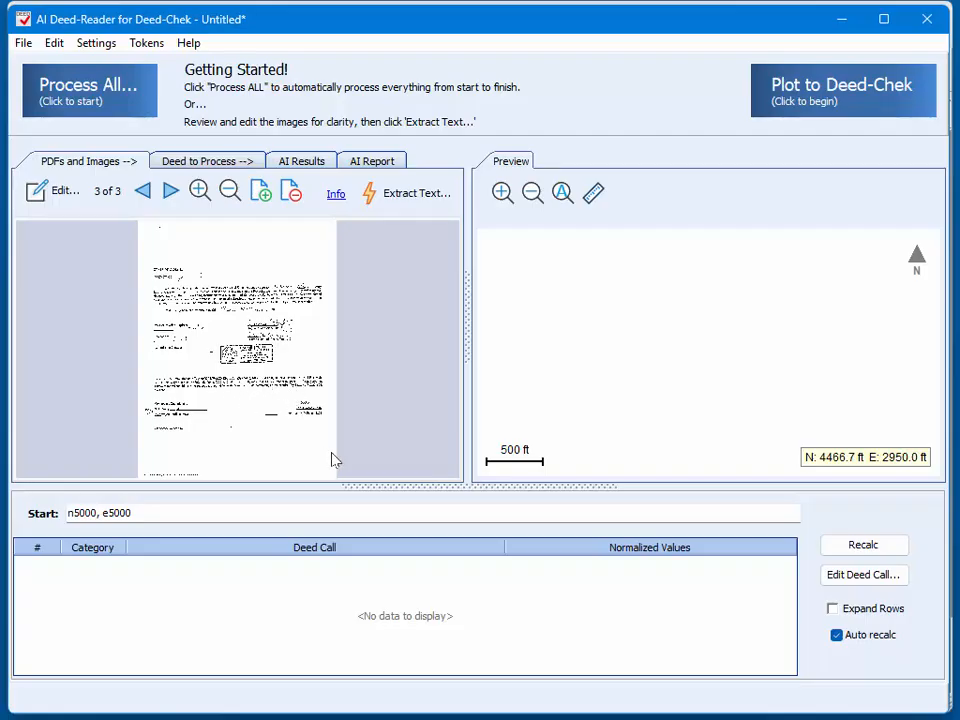
right_click(255, 342)
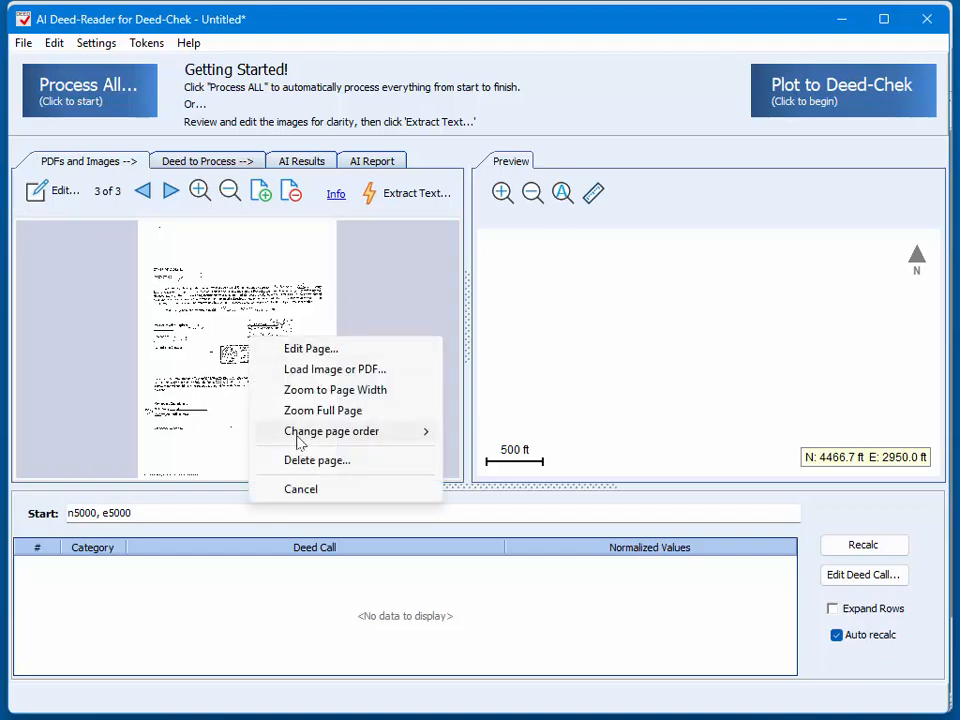
mouse_move(299, 440)
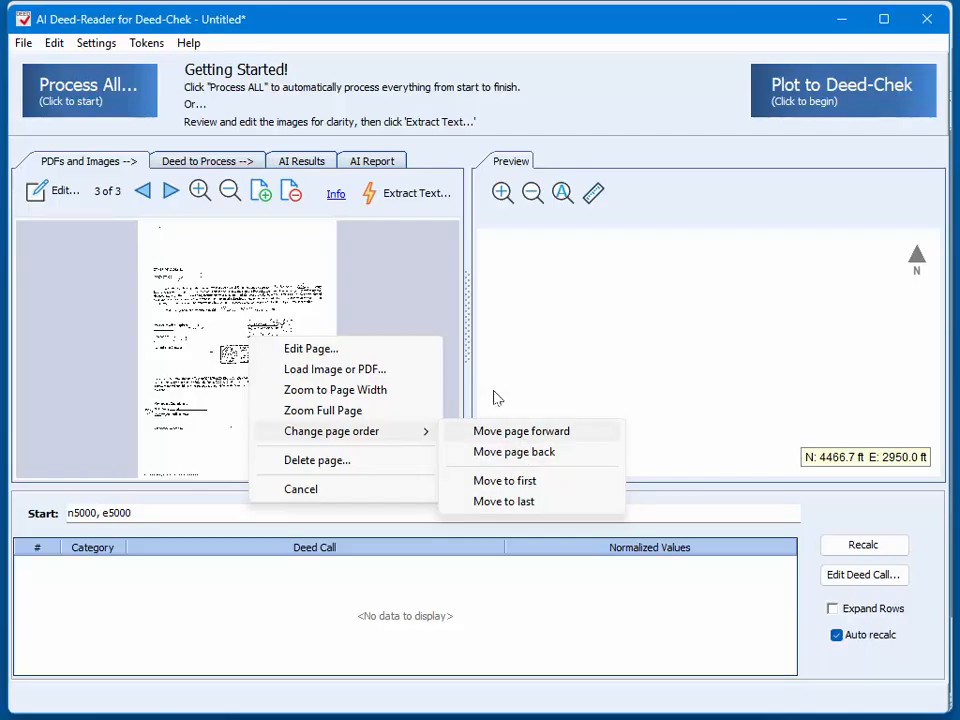
click(388, 317)
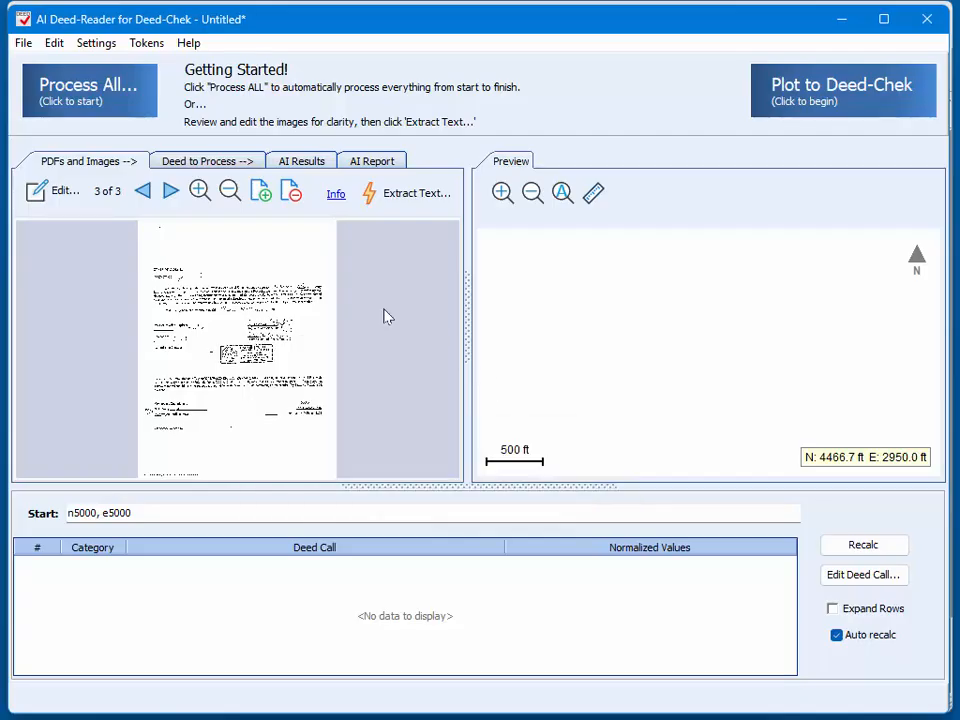